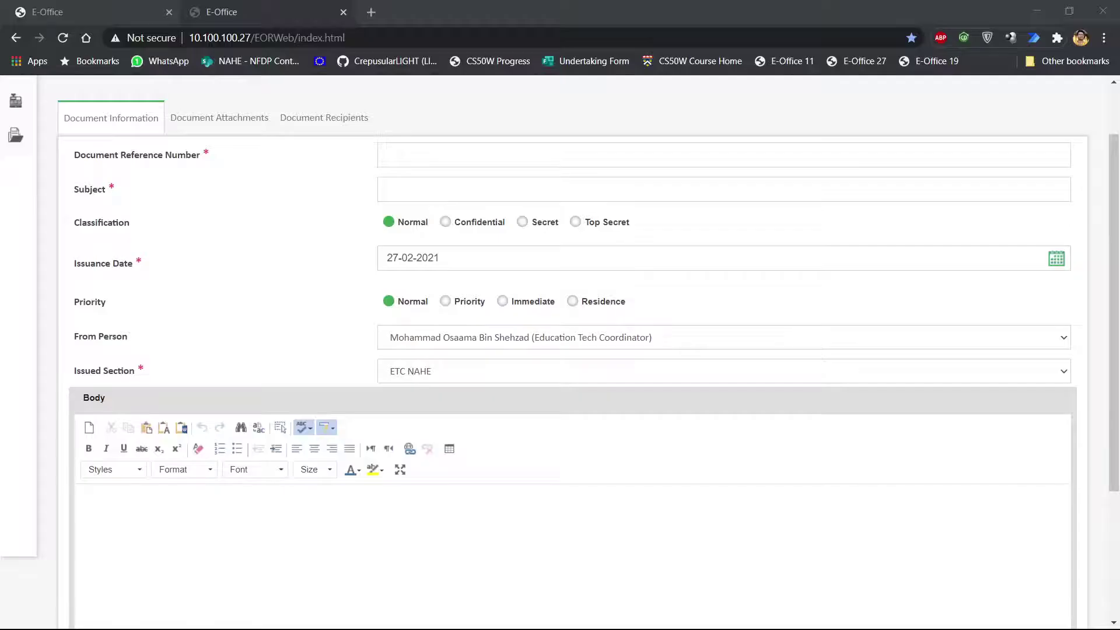
# Step: Review the empty Create File form, and return to the Add Document form
pyautogui.click(111, 12)
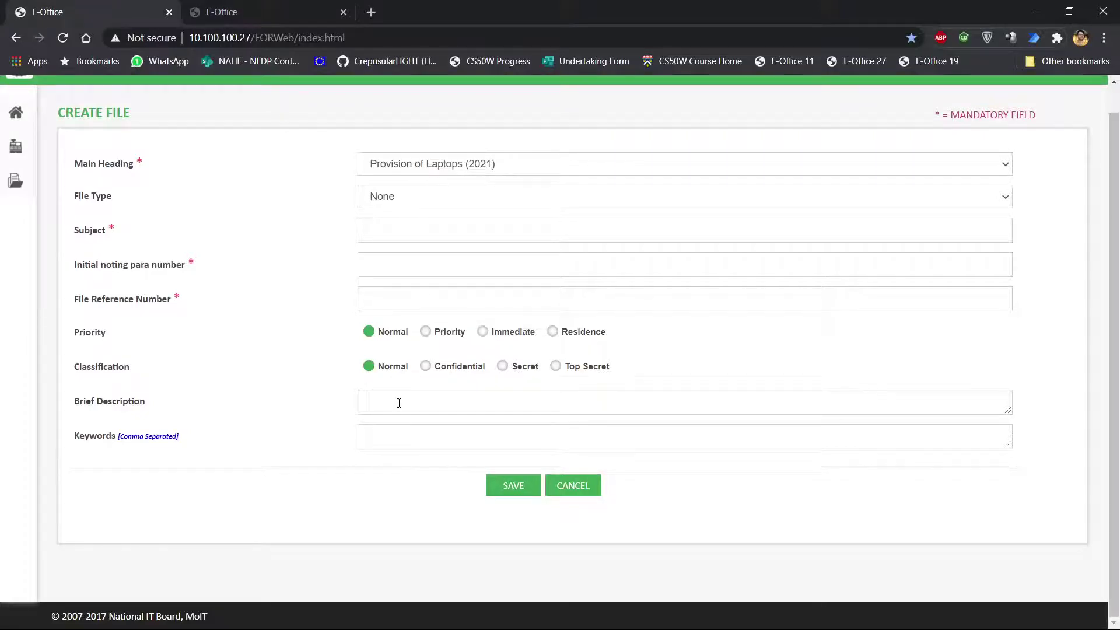
pyautogui.click(234, 13)
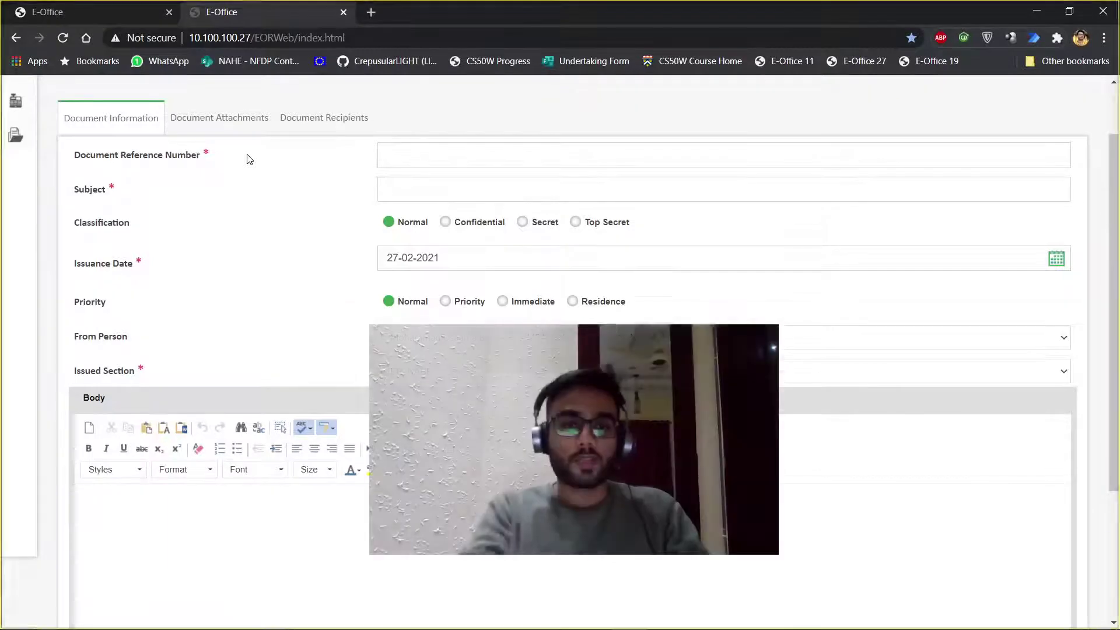
# Step: Switch to the SRGP cases workbook in Excel and examine the File No and Subject columns for rows 2 to 11
pyautogui.hotkey('alt', 'Tab')
pyautogui.hotkey('alt', 'Tab')
pyautogui.hotkey('alt', 'Tab')
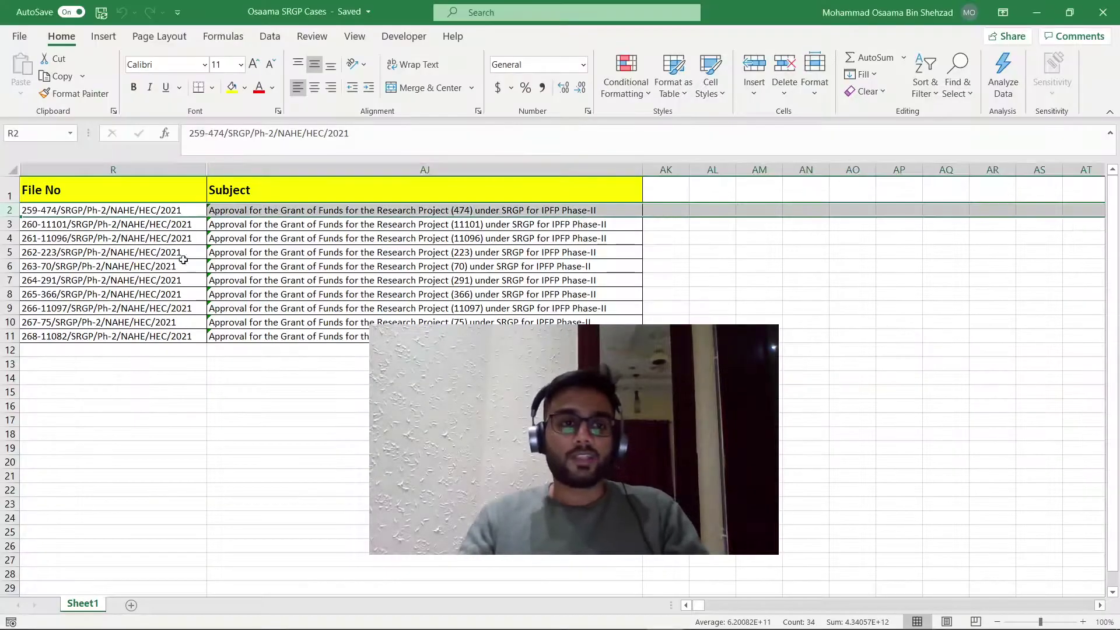
pyautogui.click(193, 350)
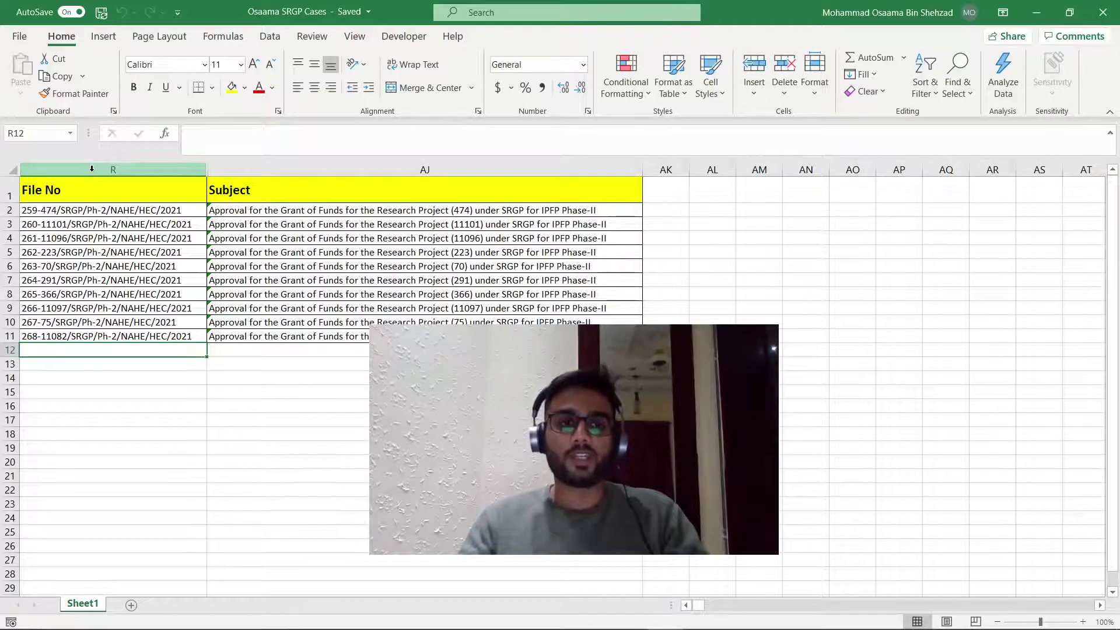
pyautogui.moveTo(91, 169); pyautogui.dragTo(393, 187)
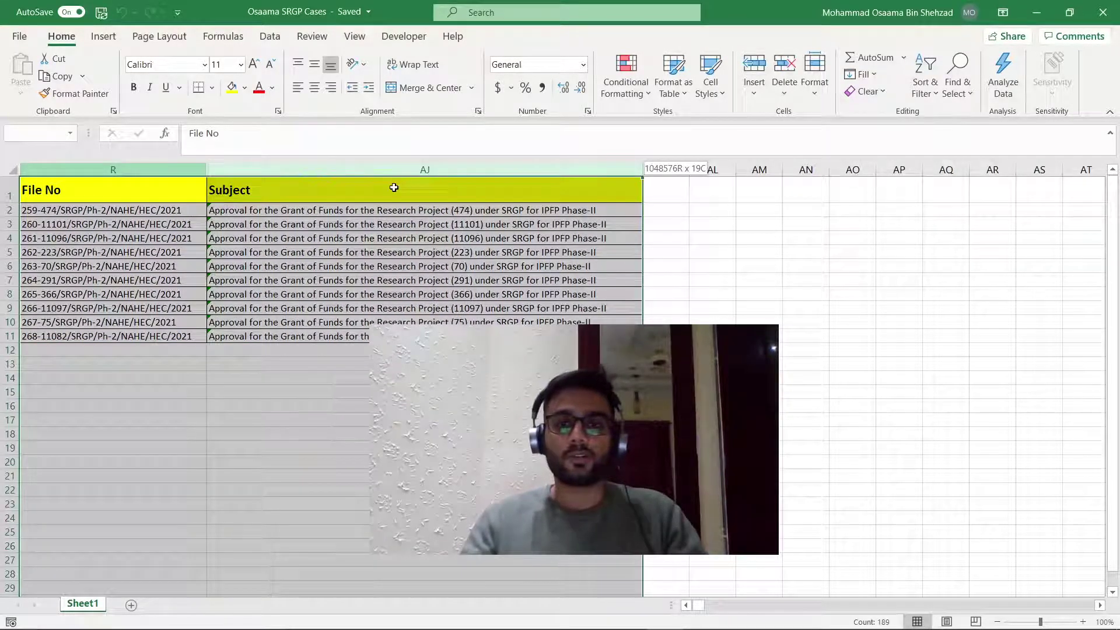
pyautogui.click(212, 253)
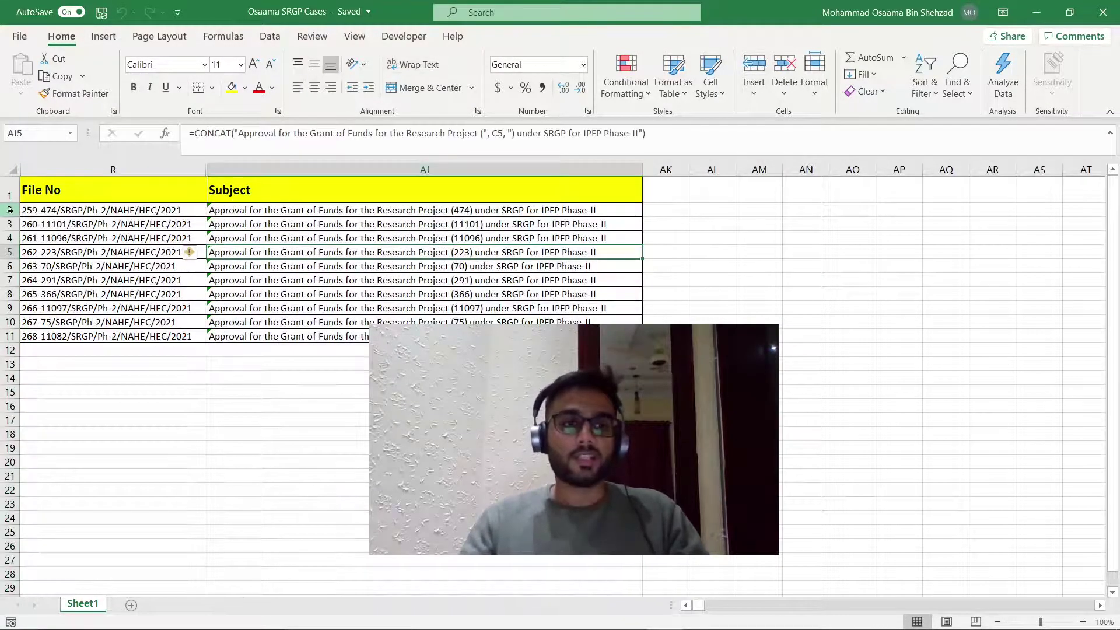
pyautogui.moveTo(12, 210); pyautogui.dragTo(32, 342)
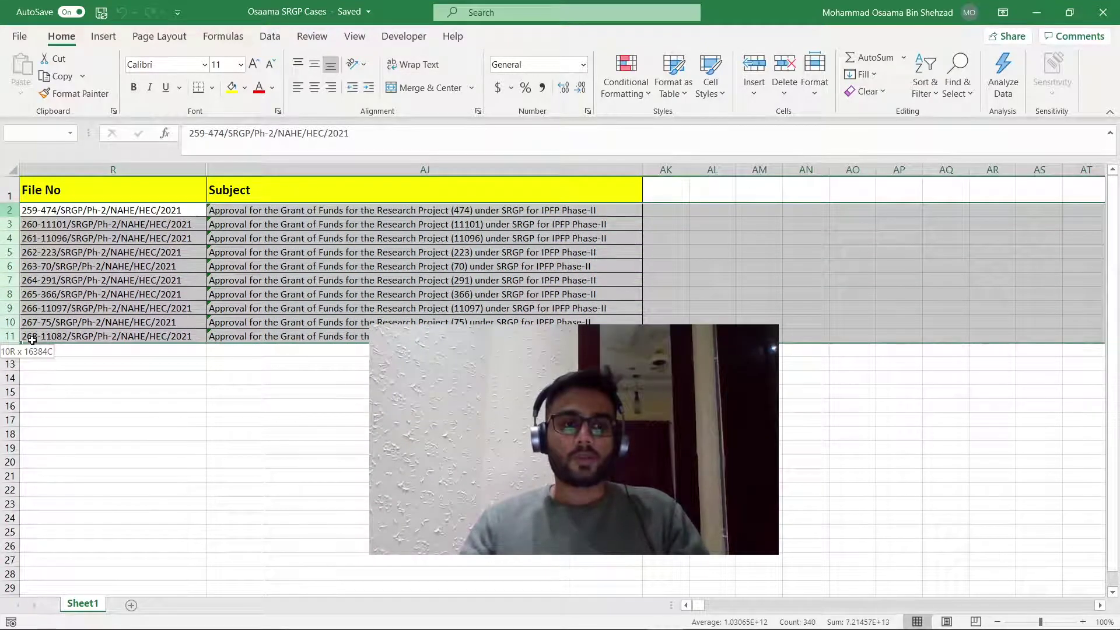
pyautogui.click(142, 264)
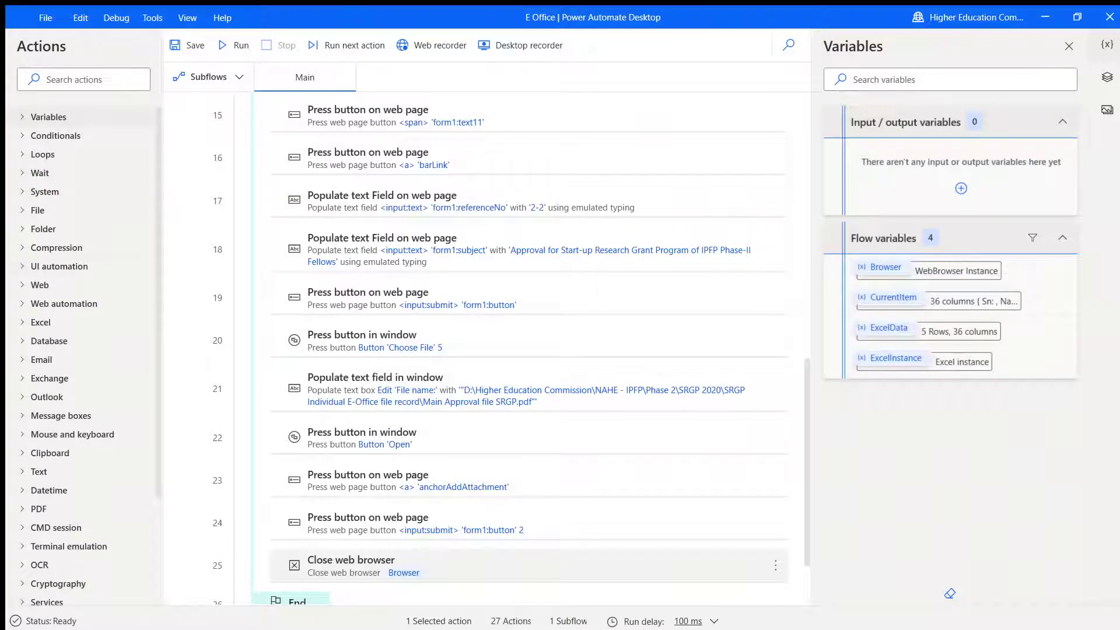
# Step: Review the E Office flow's actions in Power Automate Desktop, from launching Excel through the For each loop to closing Excel
pyautogui.scroll(10, 275, 309)
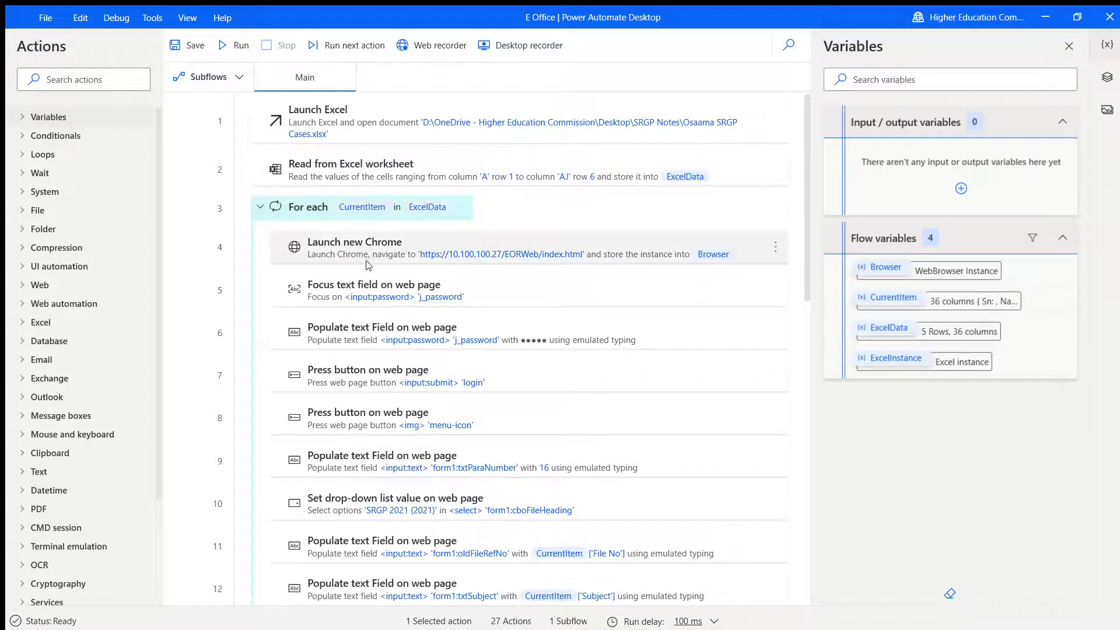
pyautogui.scroll(-3, 367, 258)
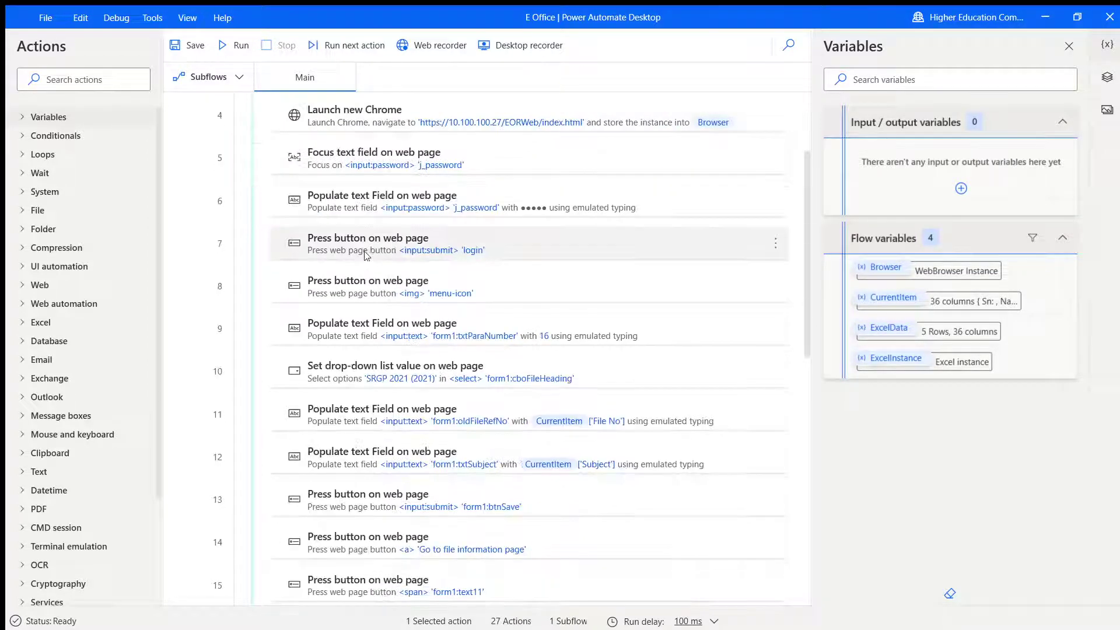
pyautogui.click(331, 168)
pyautogui.scroll(-3, 351, 255)
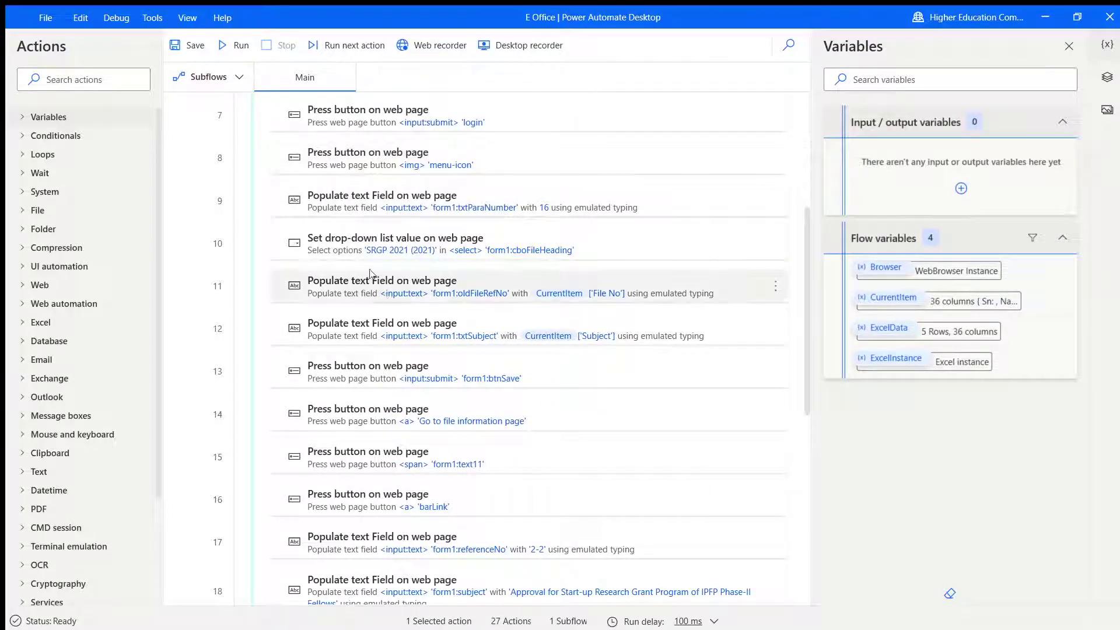
pyautogui.click(329, 158)
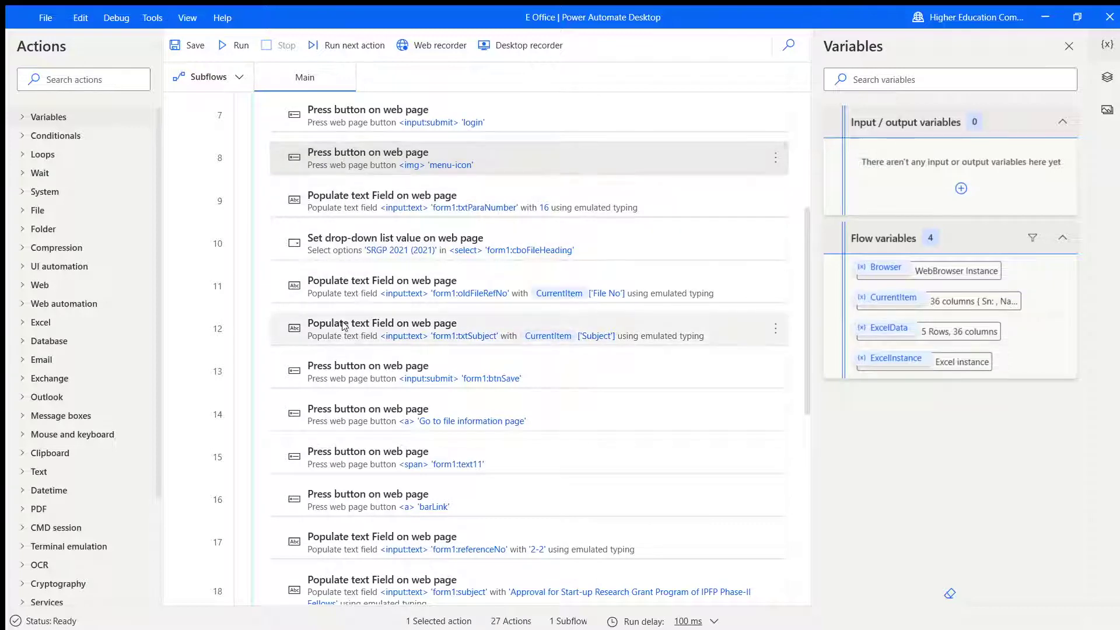
pyautogui.scroll(-3, 345, 327)
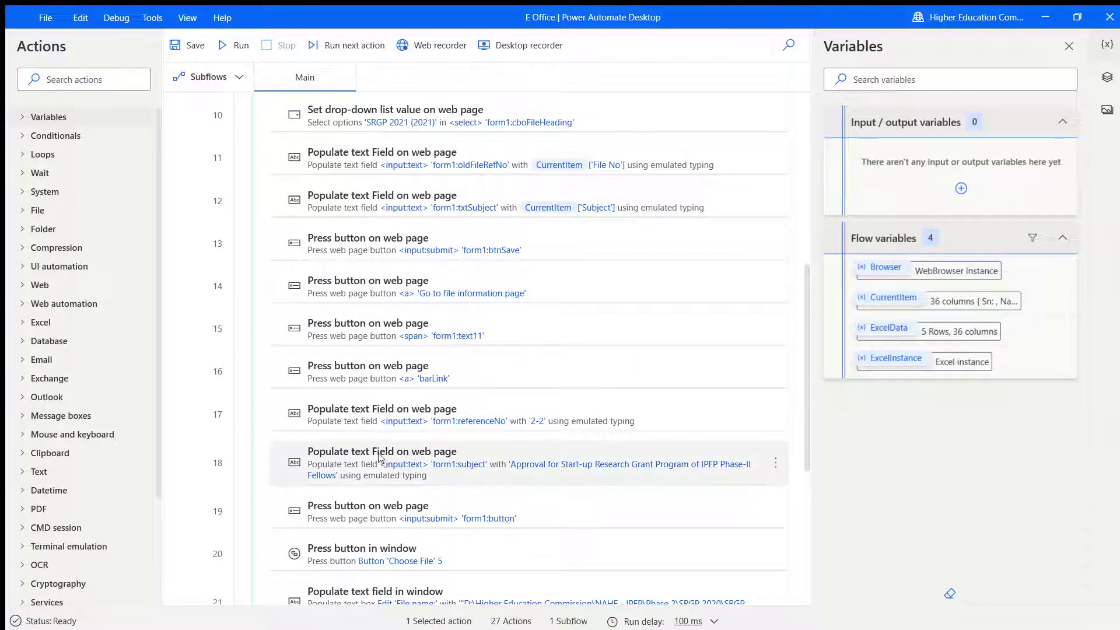
pyautogui.click(354, 453)
pyautogui.scroll(-3, 350, 461)
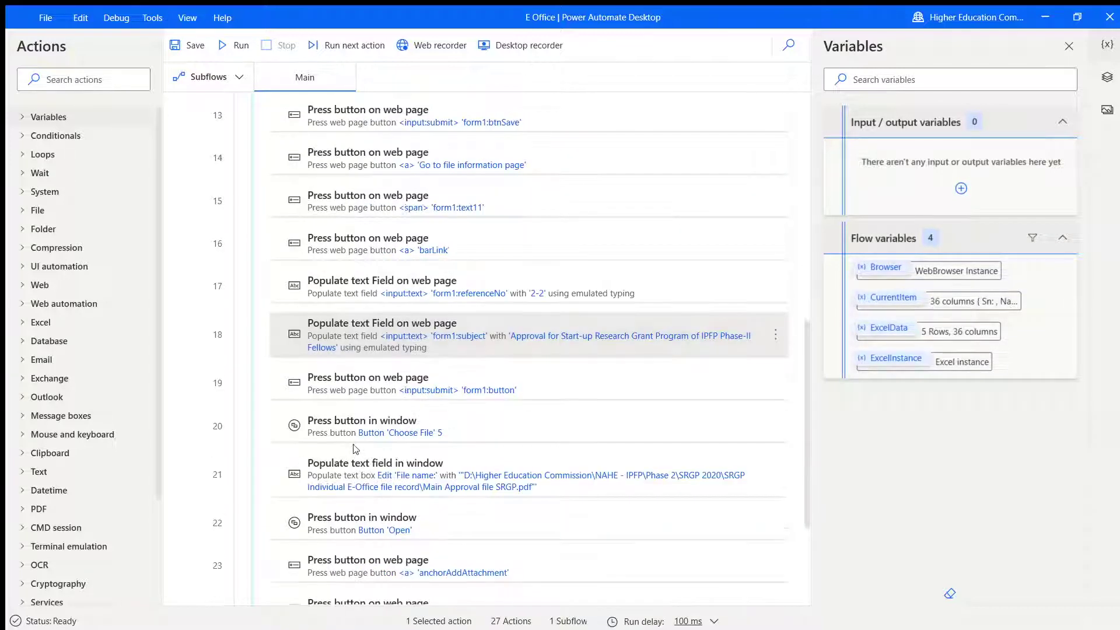
pyautogui.scroll(-4, 350, 478)
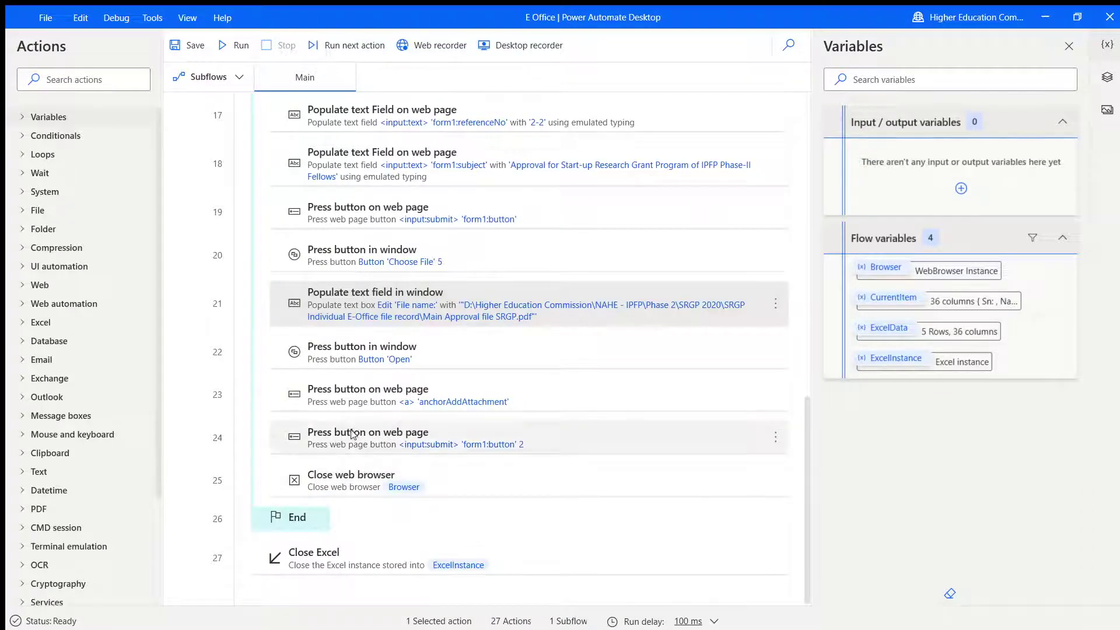
pyautogui.click(339, 386)
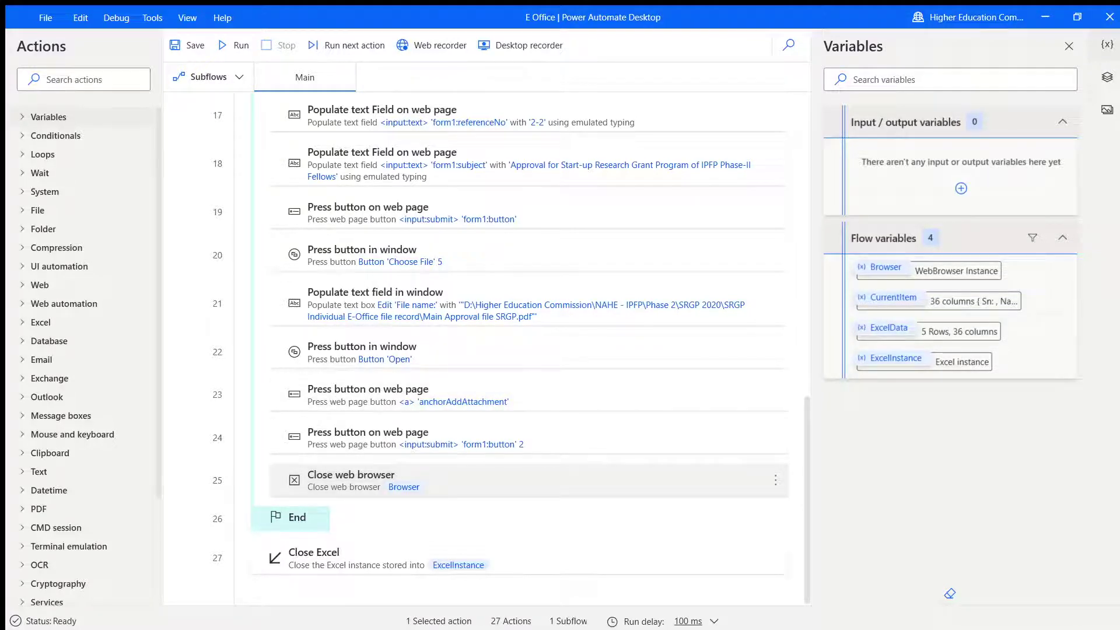
# Step: Run the E Office flow
pyautogui.scroll(10, 541, 315)
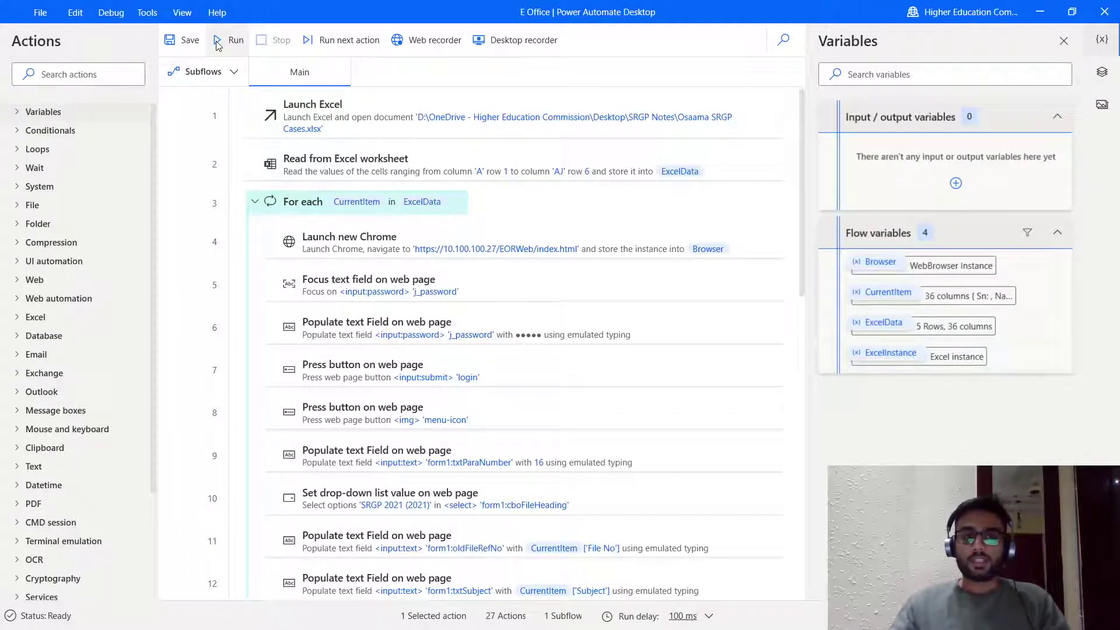
pyautogui.click(218, 43)
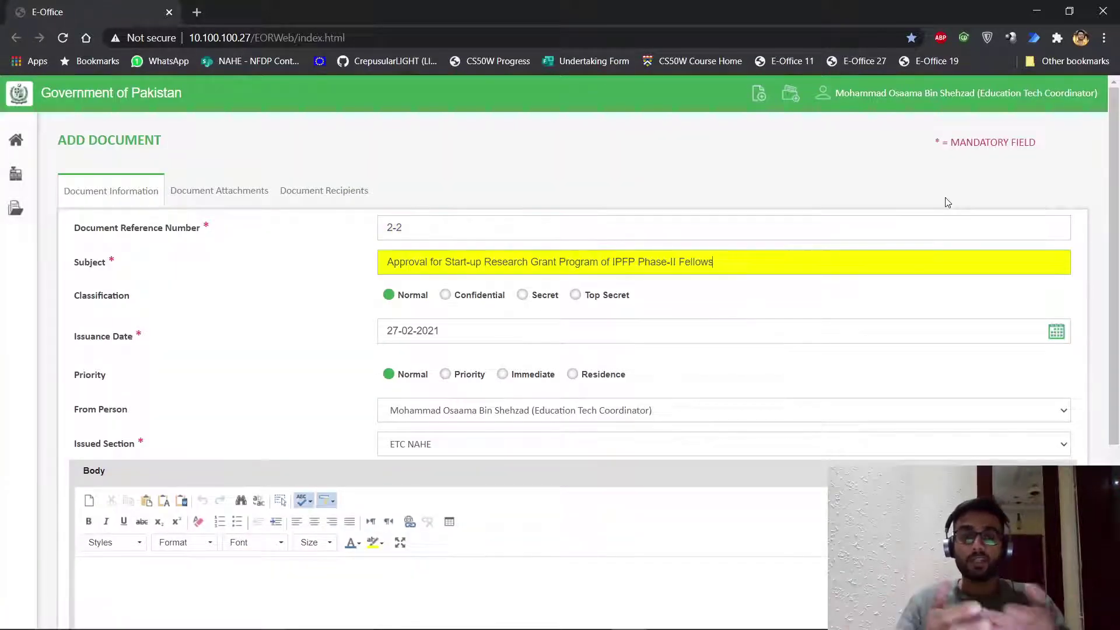
pyautogui.scroll(-10, 948, 203)
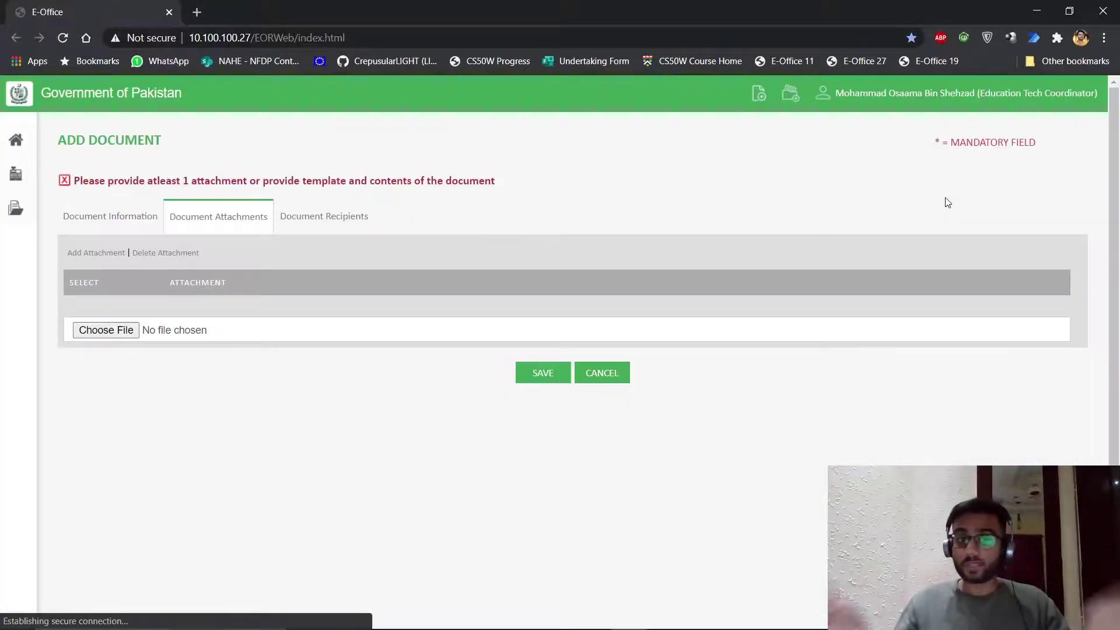
pyautogui.click(106, 330)
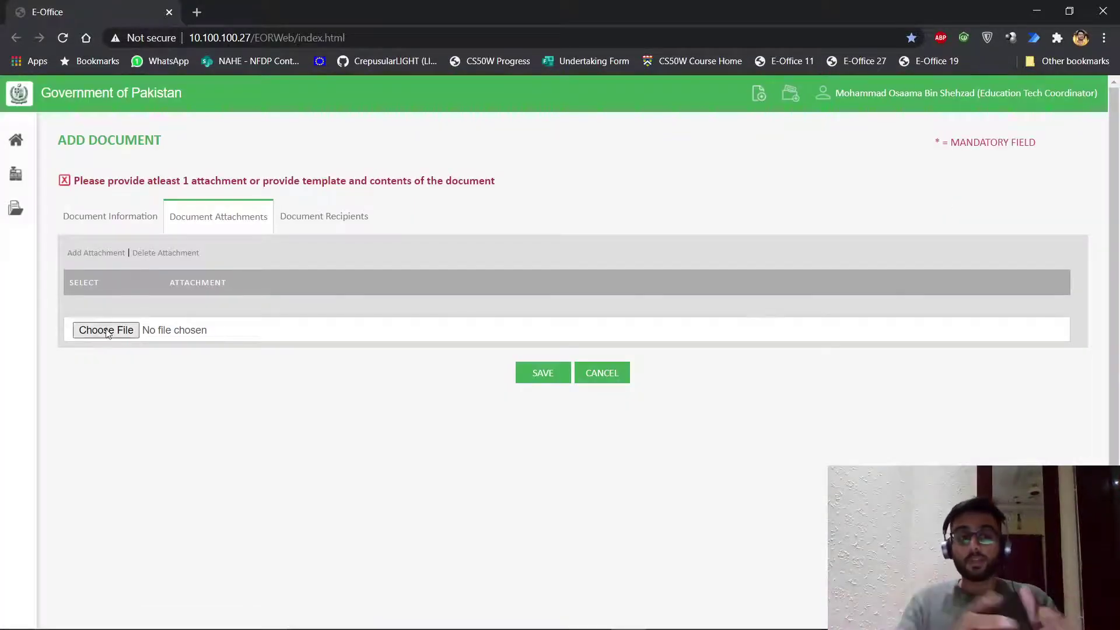
pyautogui.doubleClick(738, 348)
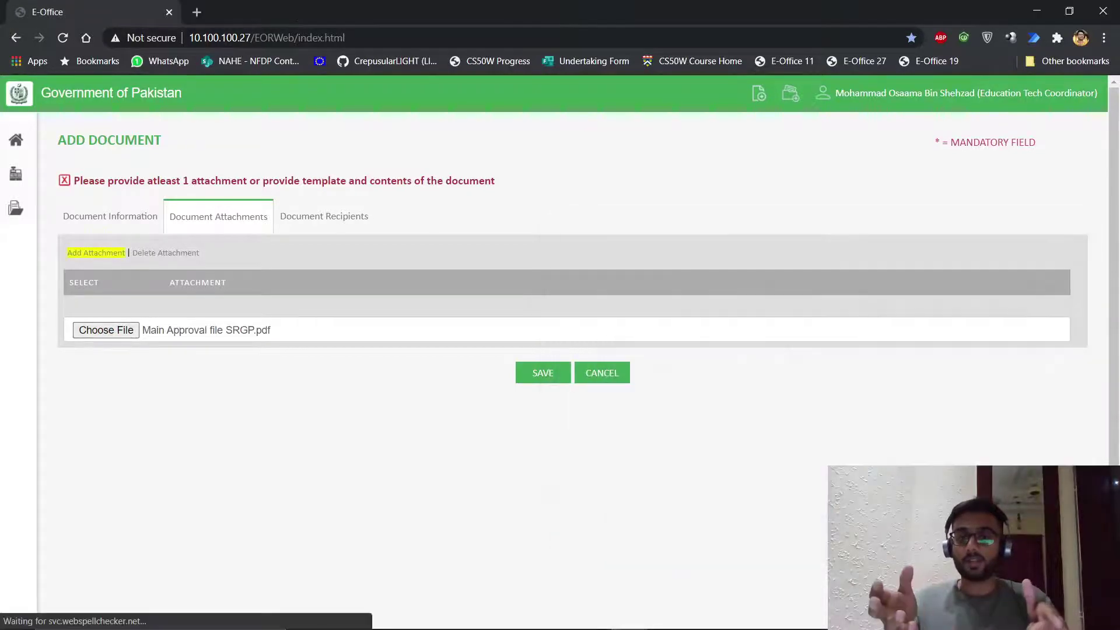
pyautogui.click(543, 371)
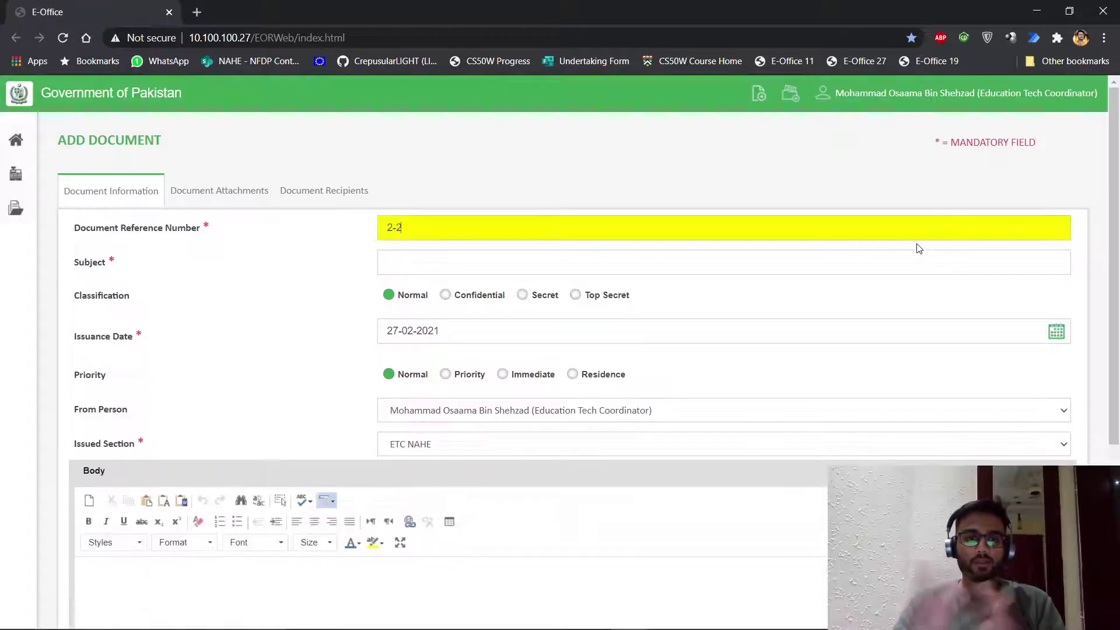
pyautogui.press('Tab')
pyautogui.write('Approval for Start-up Research Grant Program of IPFP Phase-II Fellows')
pyautogui.press('Return')
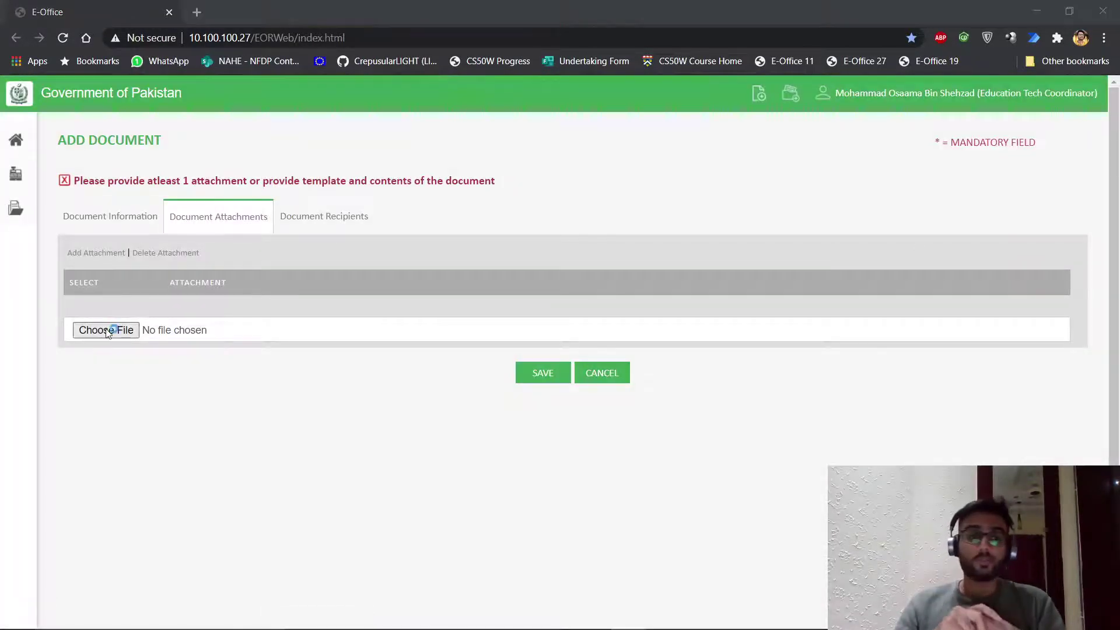
pyautogui.click(105, 329)
pyautogui.press('Return')
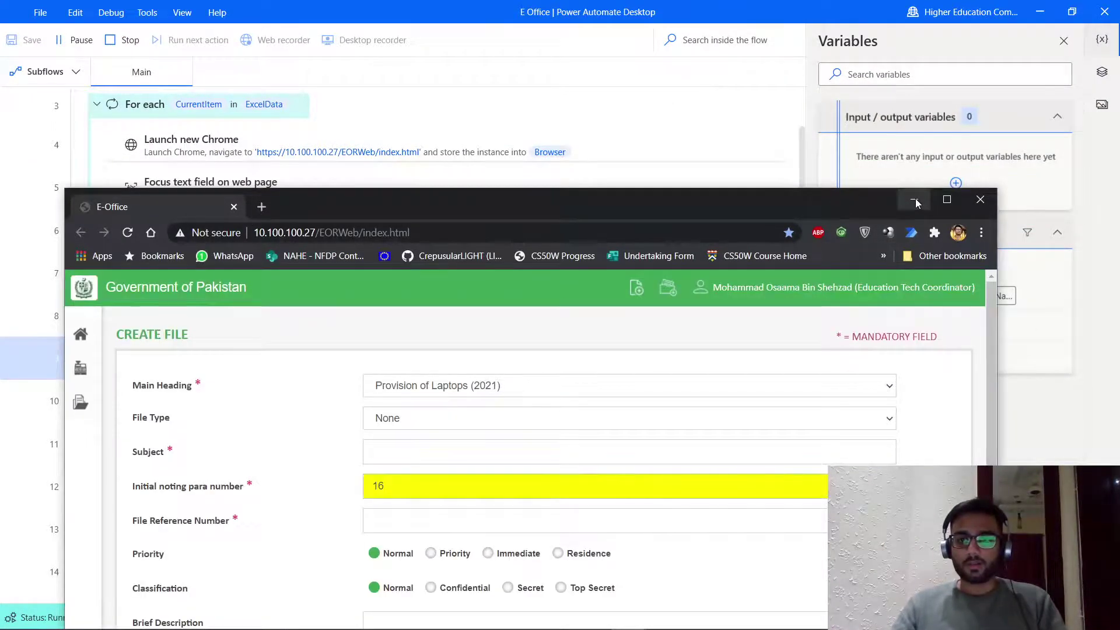
# Step: Minimize the automated browser window to view the running flow's progress in Power Automate Desktop
pyautogui.click(914, 200)
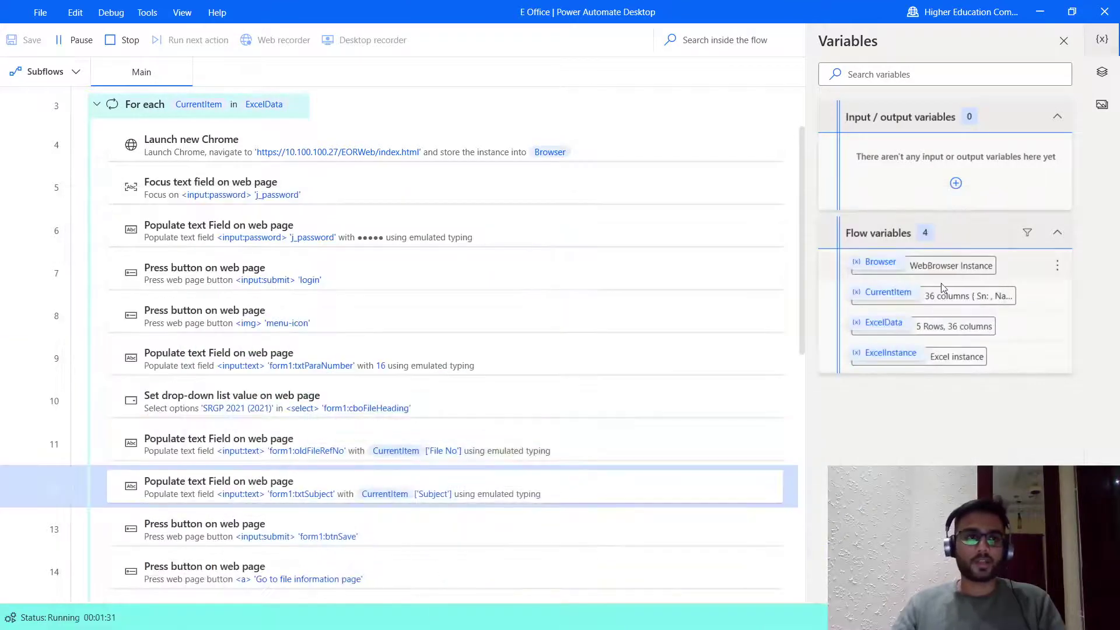